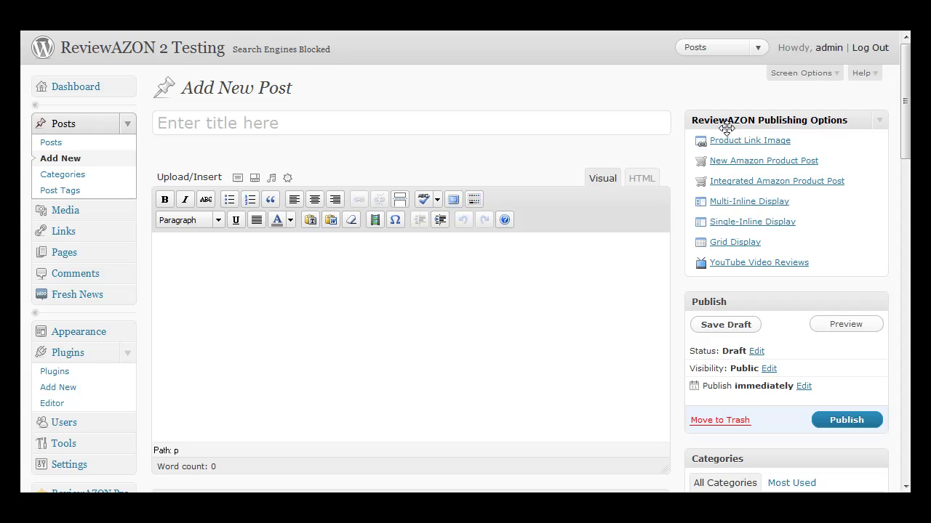
# - Search all categories for 'wii games' and select Michael Jackson The Experience
pyautogui.click(761, 142)
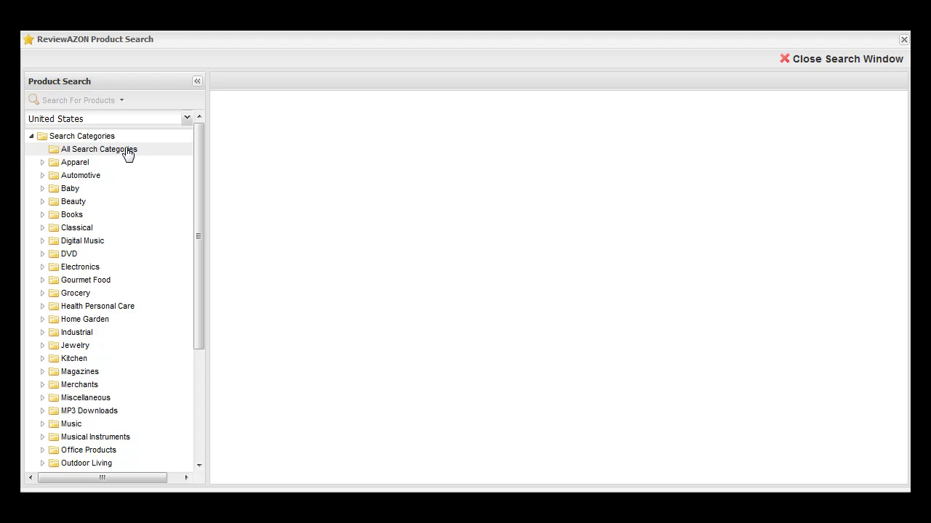
pyautogui.click(127, 151)
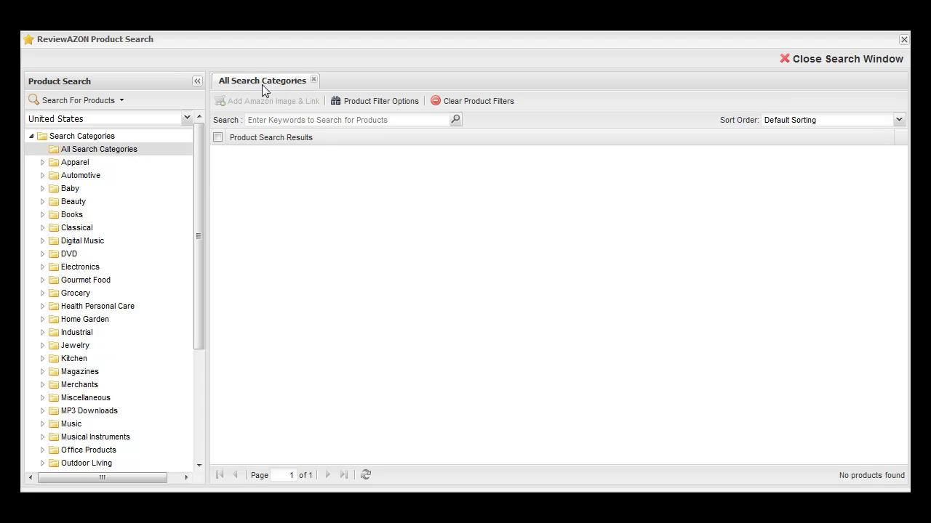
pyautogui.click(324, 120)
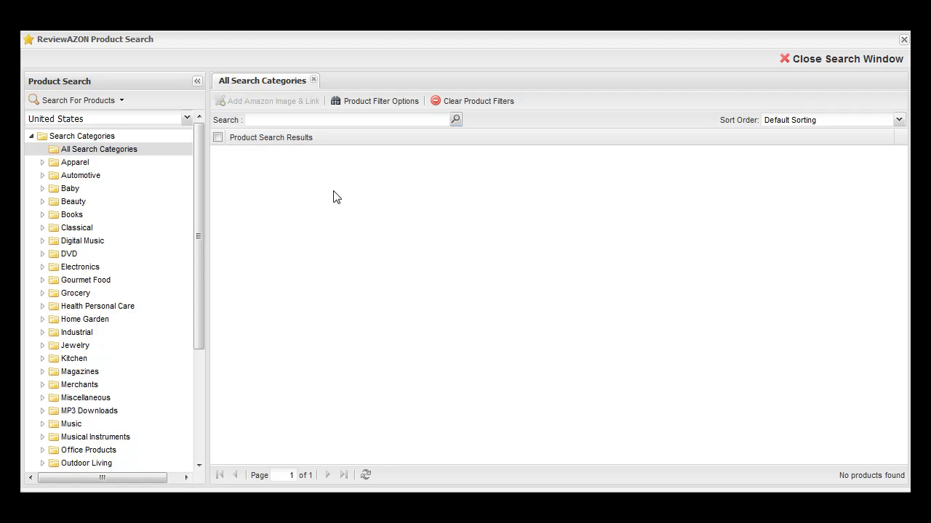
pyautogui.write('wii games')
pyautogui.press('Return')
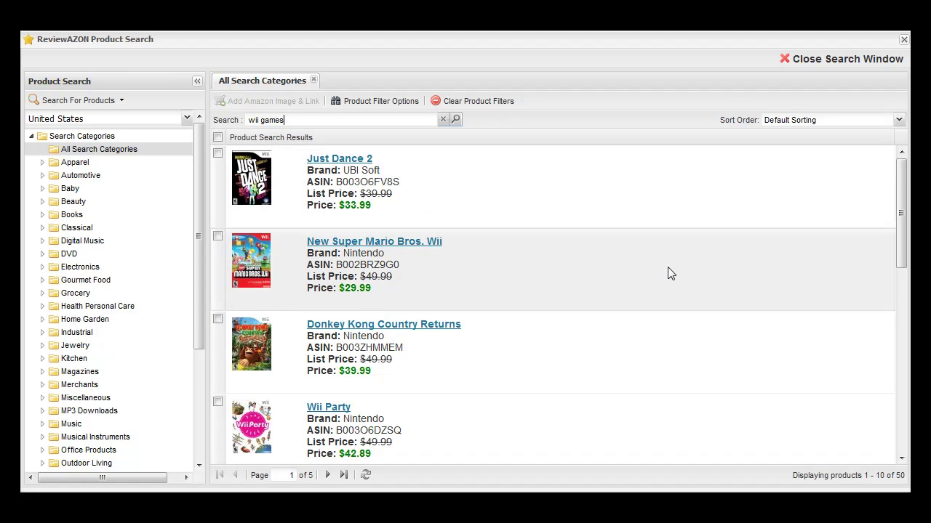
pyautogui.moveTo(901, 213); pyautogui.dragTo(903, 336)
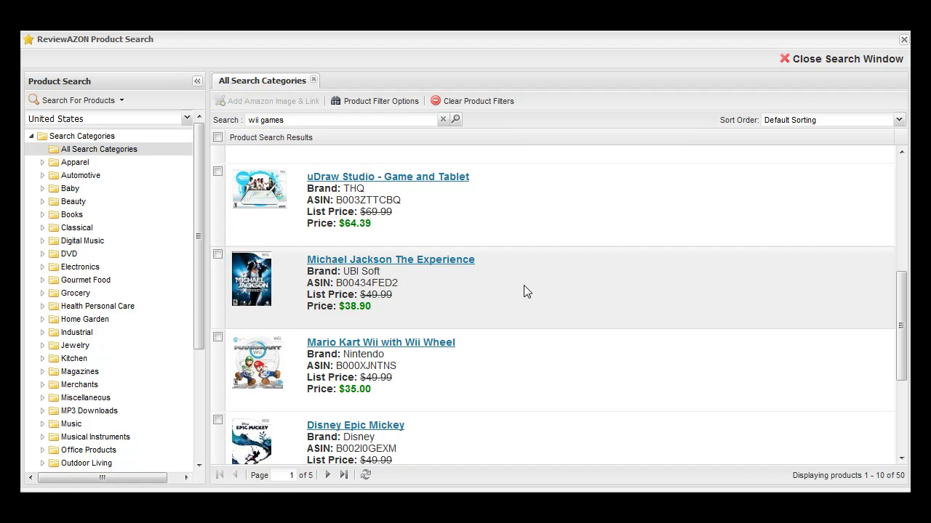
pyautogui.click(523, 286)
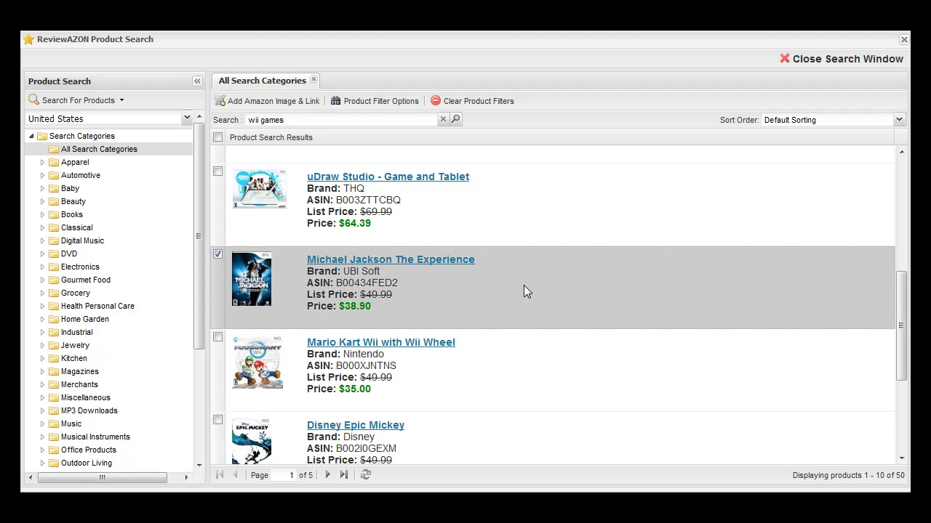
# - Insert the Michael Jackson The Experience cover as a large image with an affiliate link
pyautogui.click(271, 102)
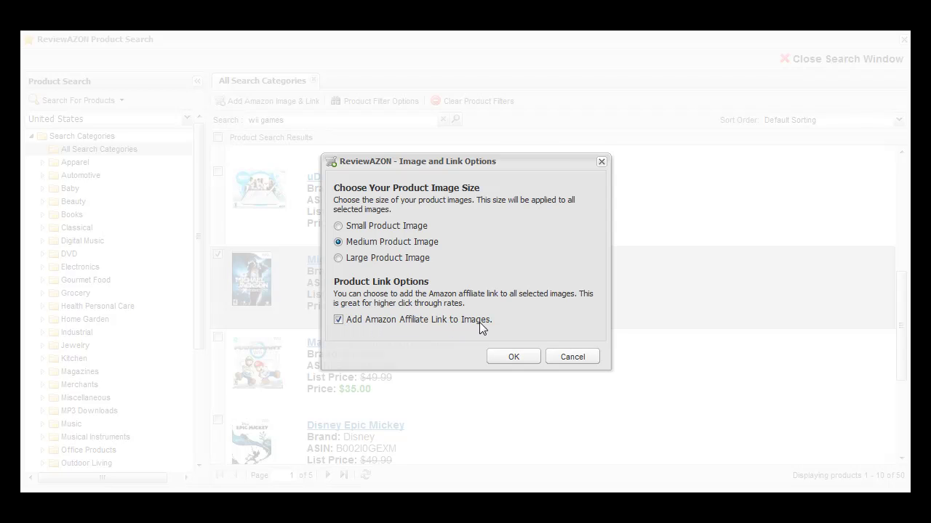
pyautogui.click(378, 256)
pyautogui.click(511, 358)
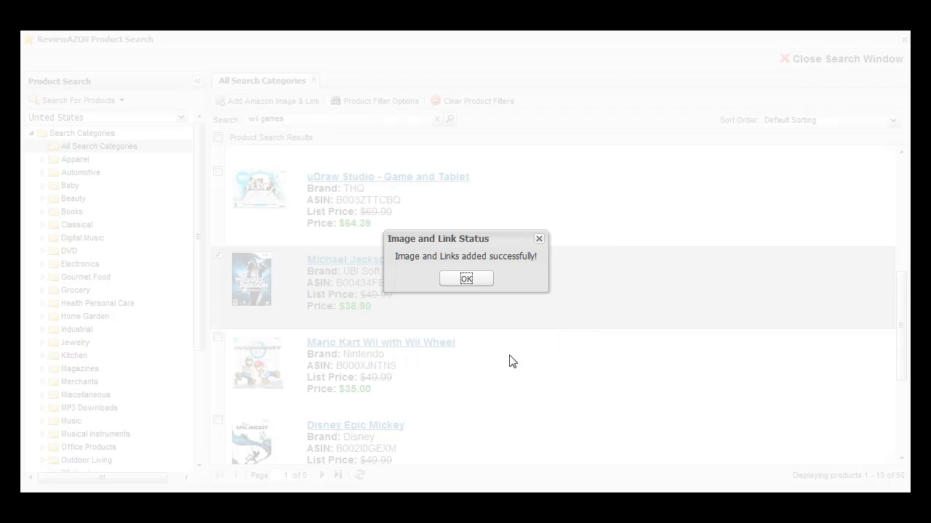
pyautogui.click(464, 281)
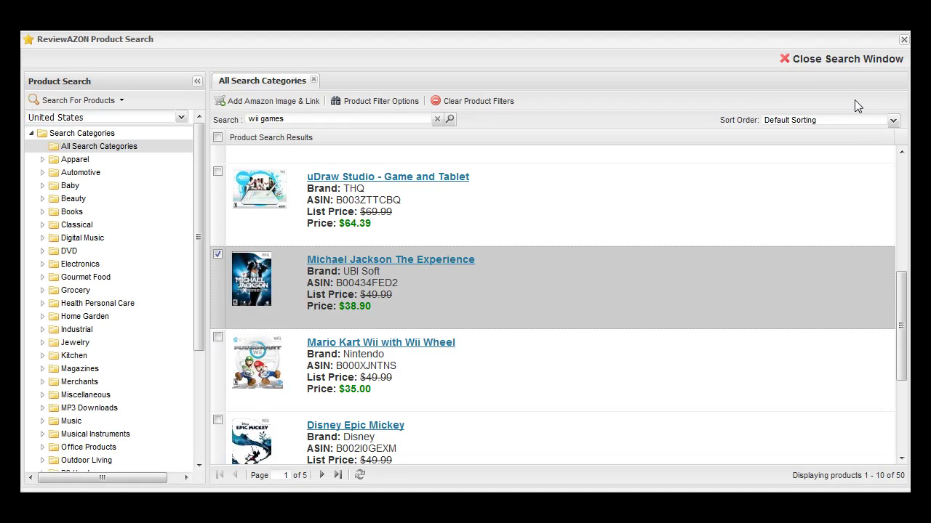
# - Back in the post, resize the Michael Jackson cover to 60% and align it left
pyautogui.click(823, 60)
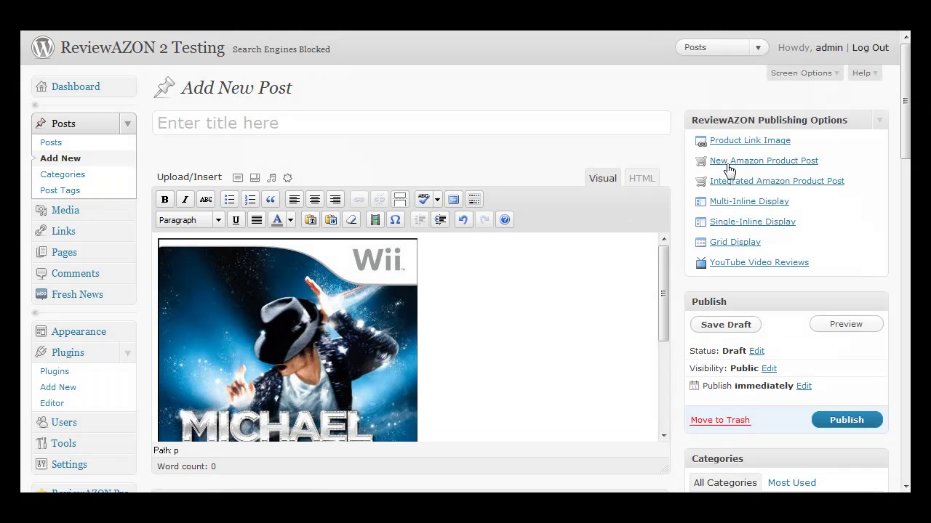
pyautogui.moveTo(906, 143); pyautogui.dragTo(906, 173)
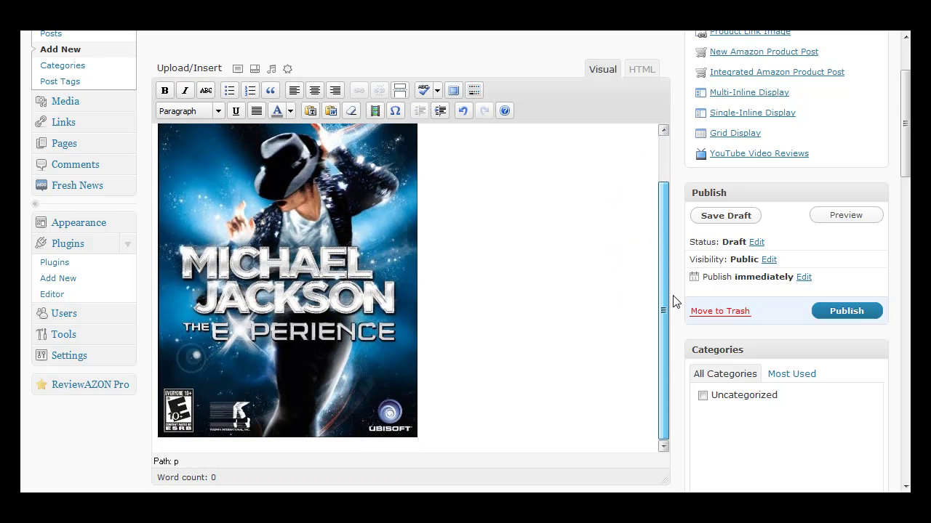
pyautogui.moveTo(663, 298); pyautogui.dragTo(656, 208)
pyautogui.click(342, 234)
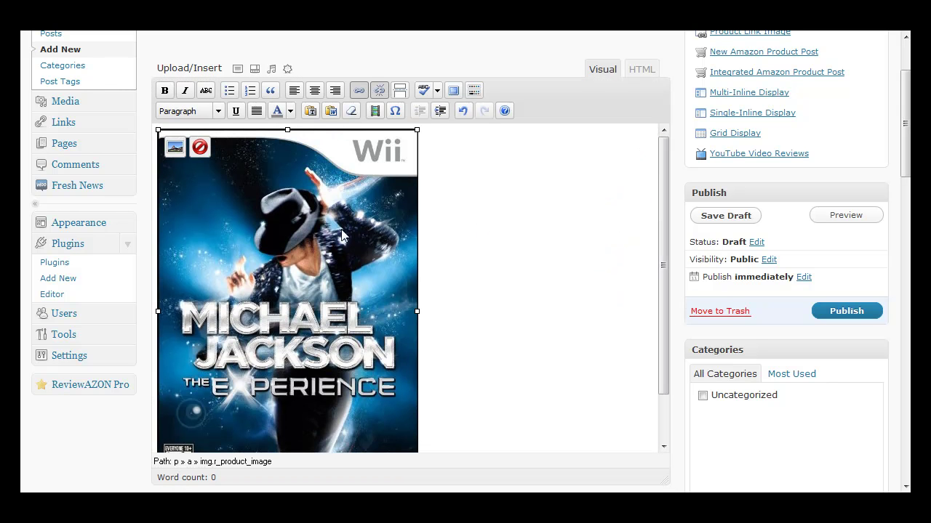
pyautogui.click(171, 148)
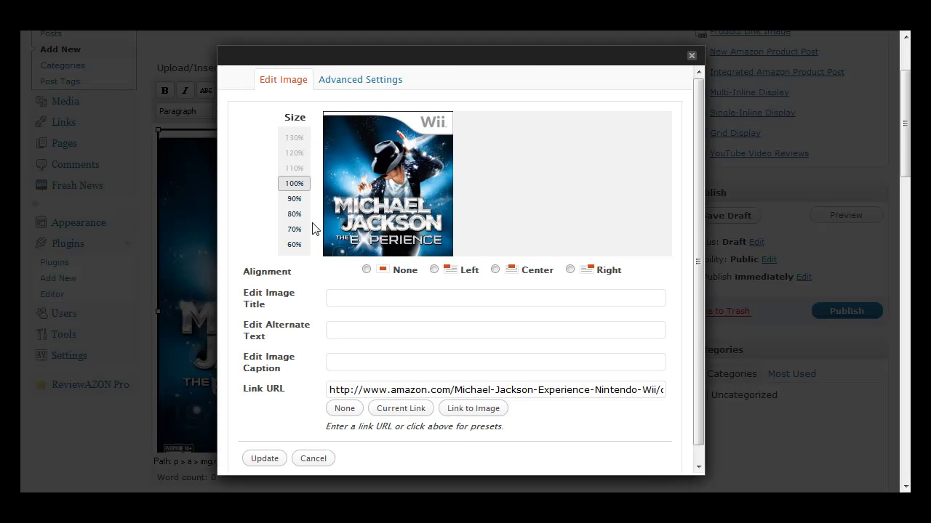
pyautogui.click(300, 246)
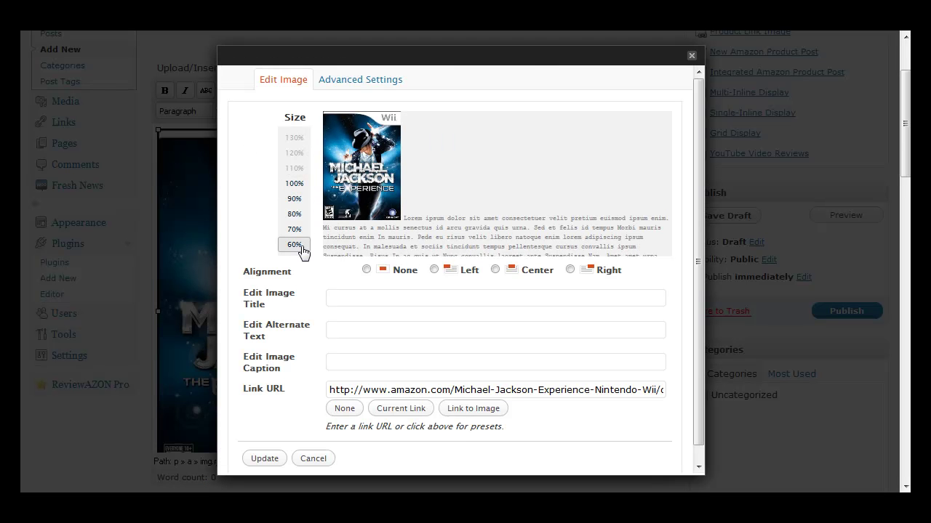
pyautogui.click(434, 270)
pyautogui.click(270, 459)
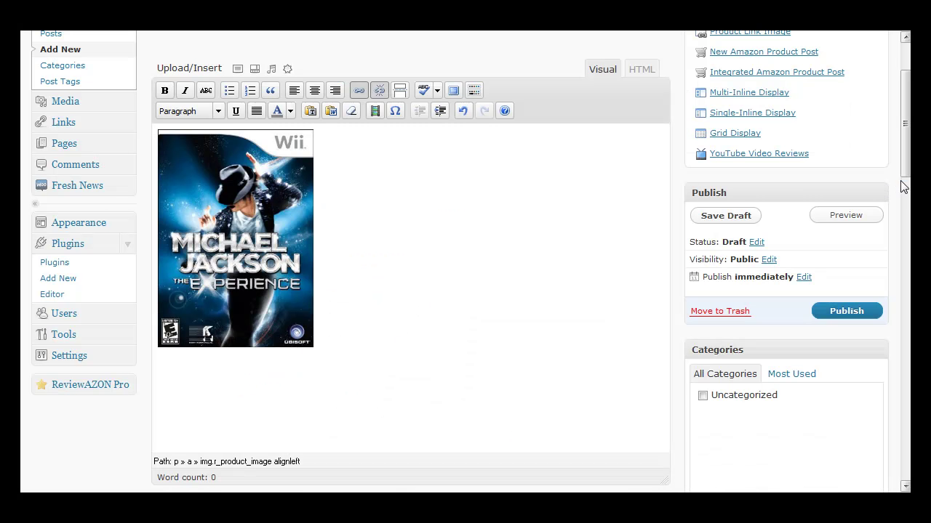
pyautogui.scroll(2, 905, 183)
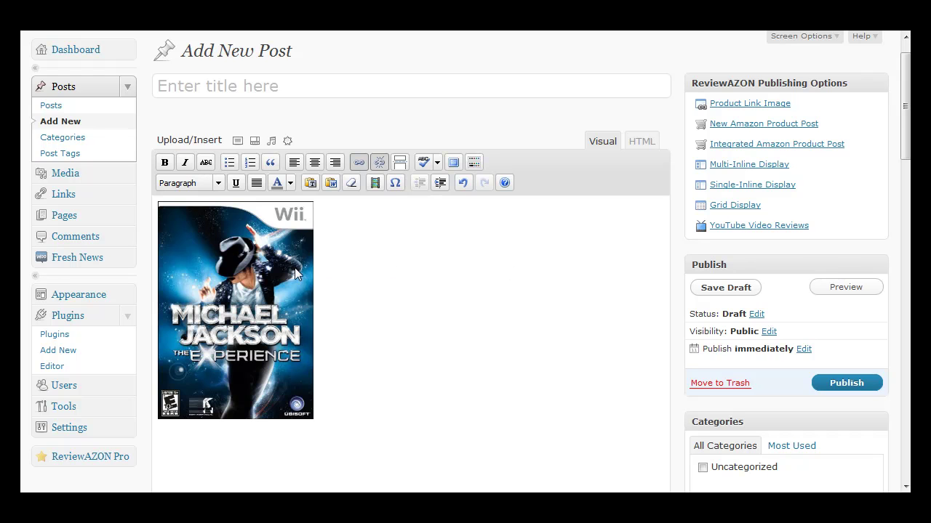
# - Delete the old cover and search all categories for 'wii games' again
pyautogui.click(219, 230)
pyautogui.click(199, 218)
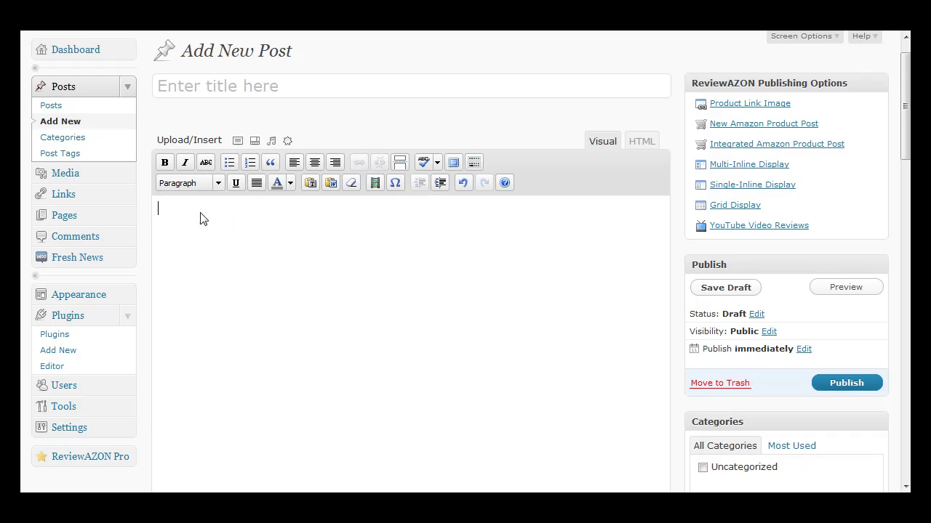
pyautogui.click(753, 107)
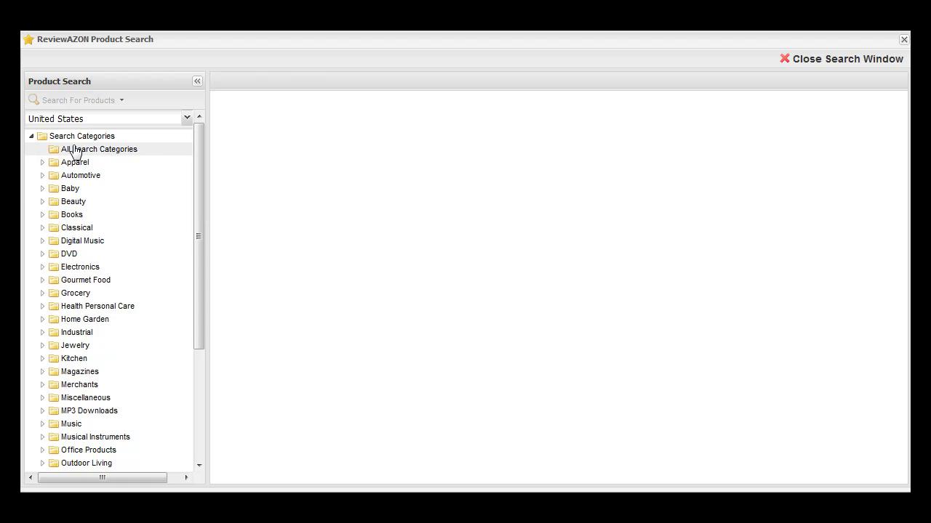
pyautogui.click(115, 149)
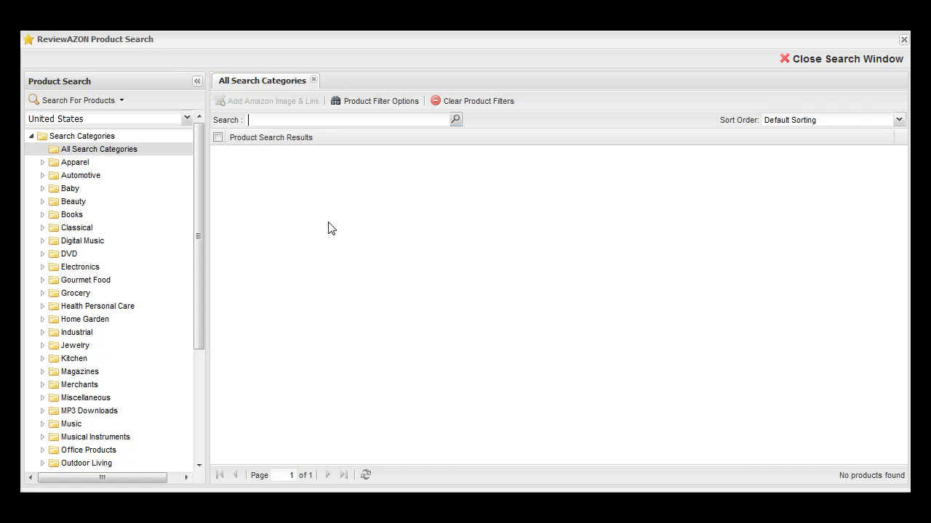
pyautogui.write('wii game')
pyautogui.write('s')
pyautogui.press('Return')
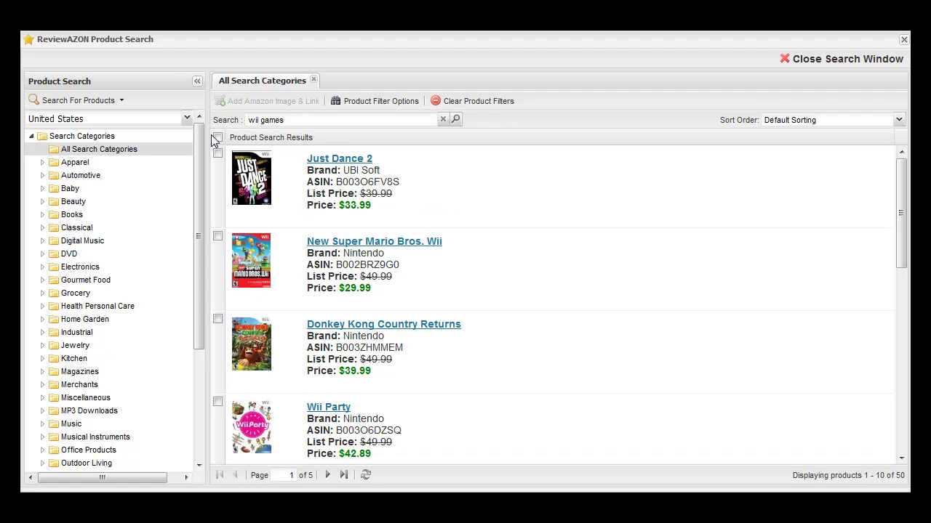
# - Insert all results as medium images with affiliate links, then close the search
pyautogui.click(217, 138)
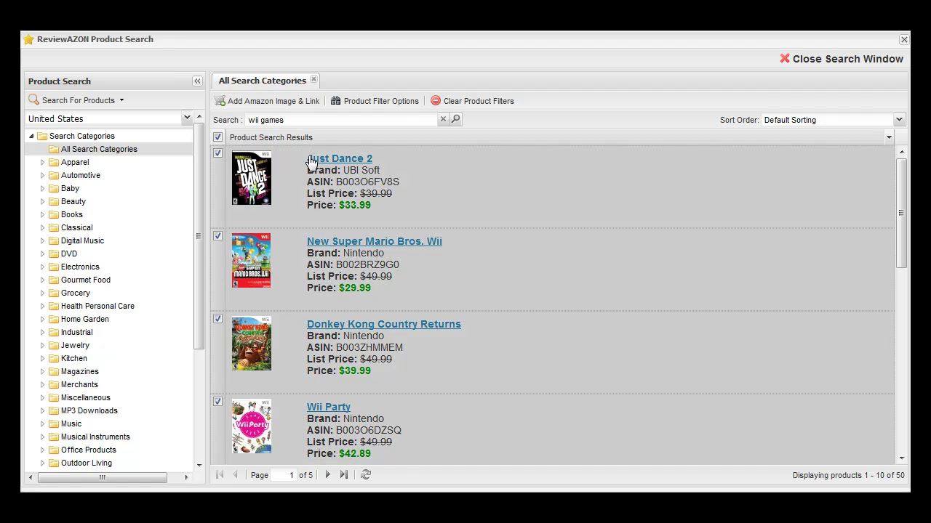
pyautogui.click(259, 102)
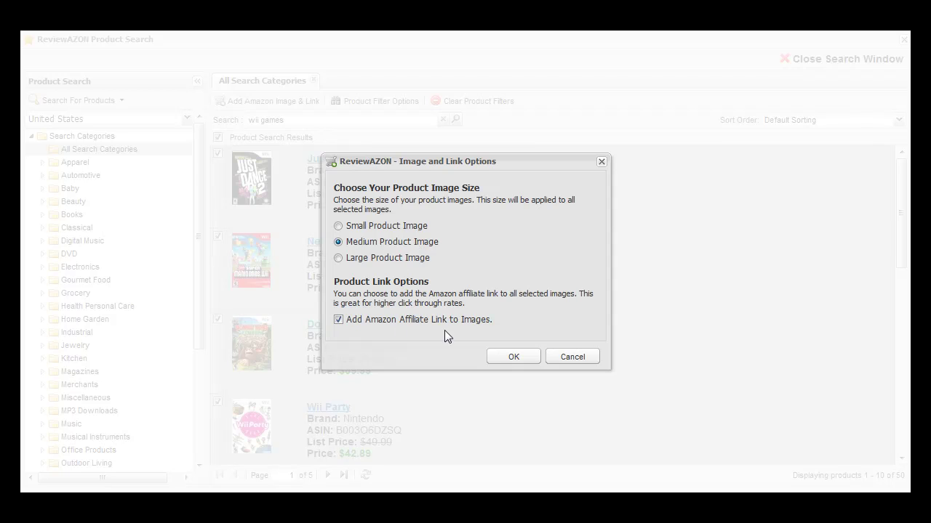
pyautogui.click(506, 358)
pyautogui.click(465, 280)
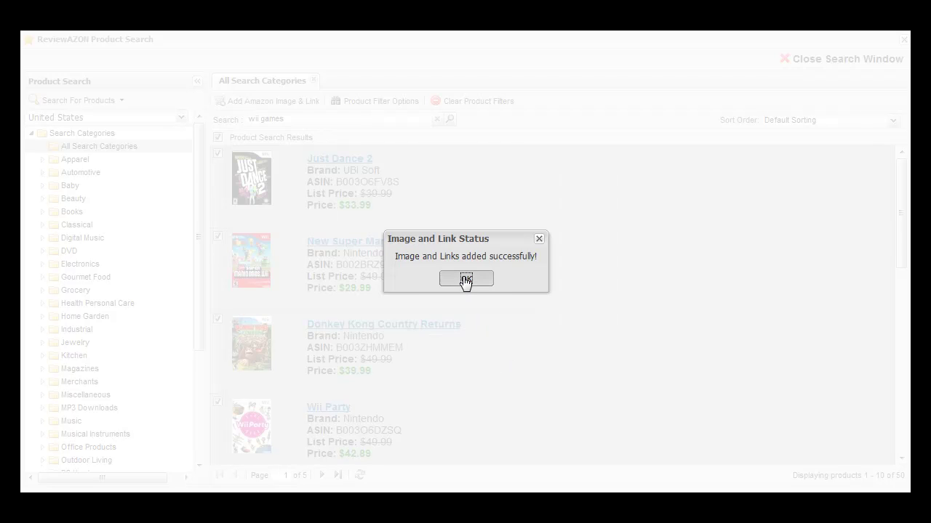
pyautogui.click(794, 62)
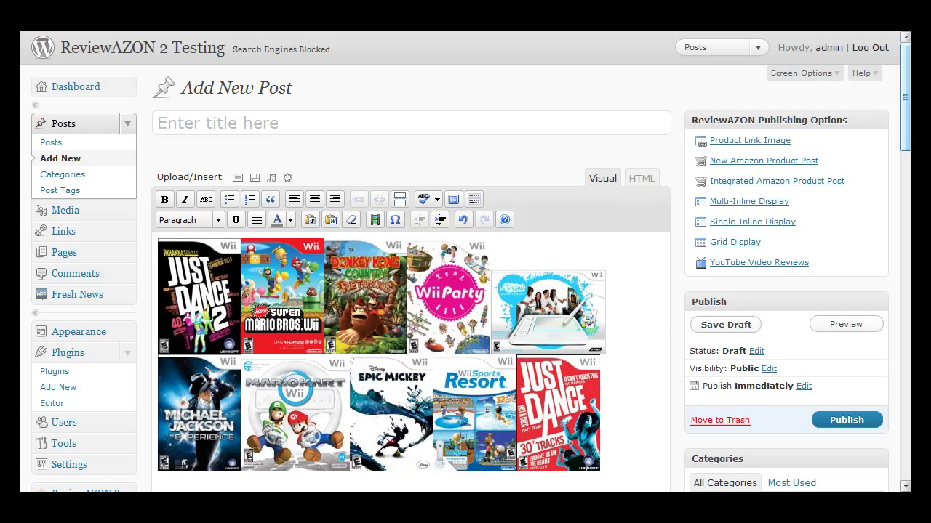
# - Title the post 'My Images'
pyautogui.scroll(-2, 845, 208)
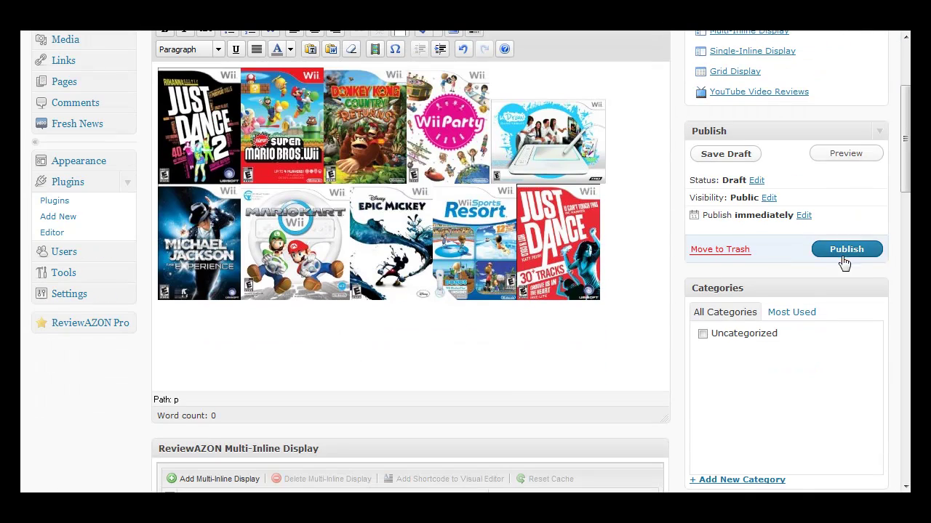
pyautogui.scroll(2, 905, 145)
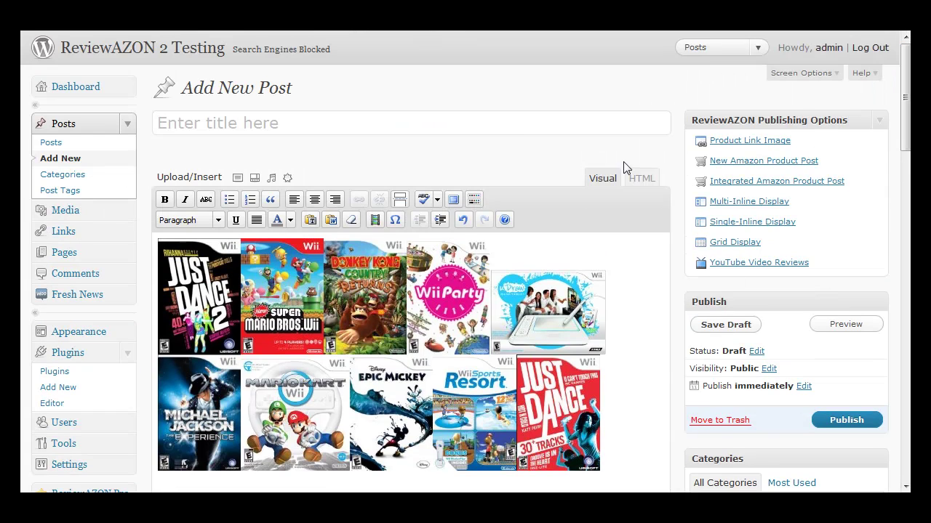
pyautogui.click(510, 129)
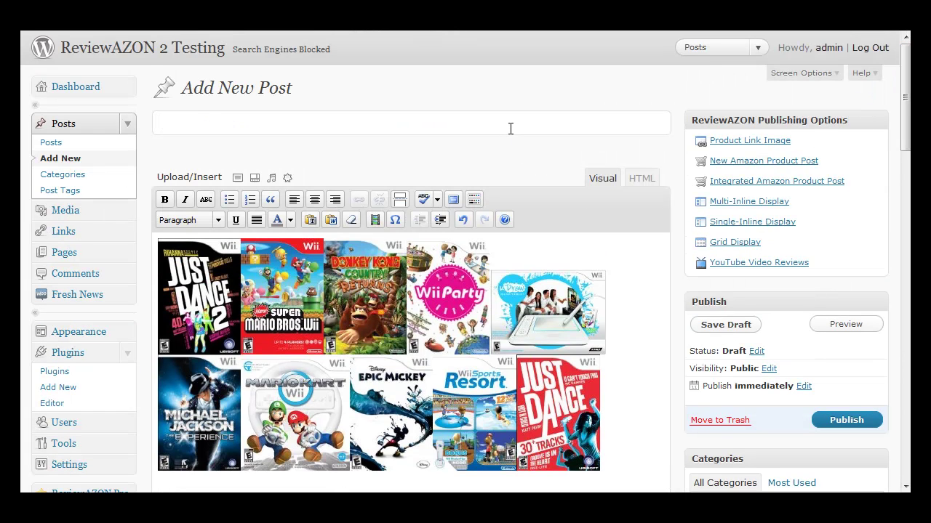
pyautogui.write('My Ima')
pyautogui.write('ges')
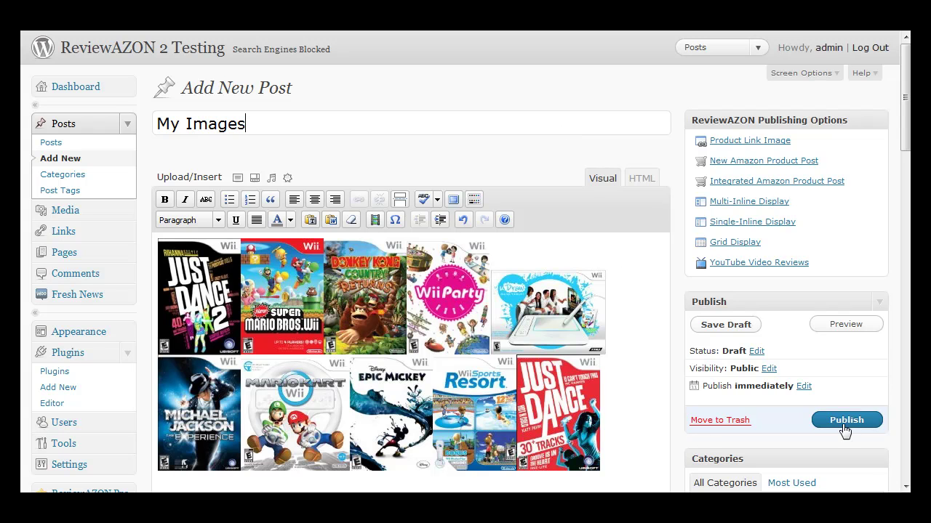
# - Publish the post and open the published post in a new tab
pyautogui.click(845, 426)
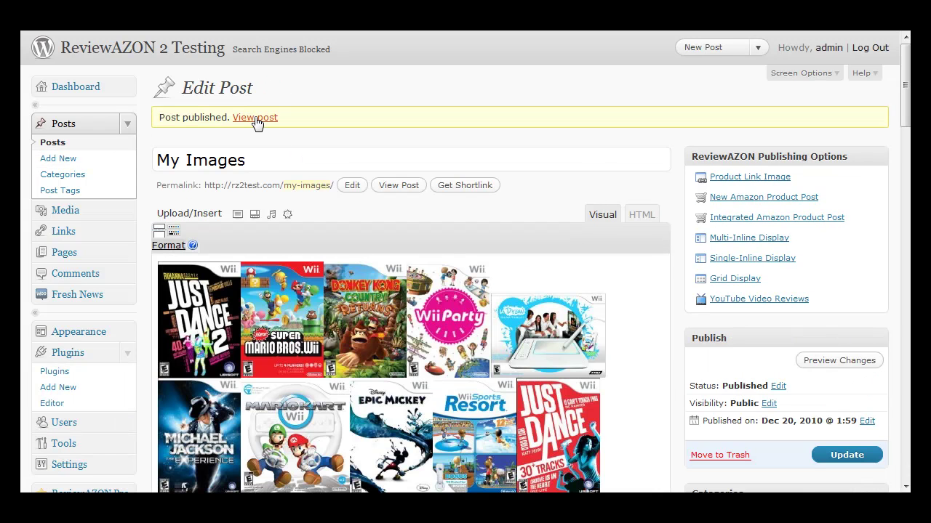
pyautogui.rightClick(256, 122)
pyautogui.click(287, 144)
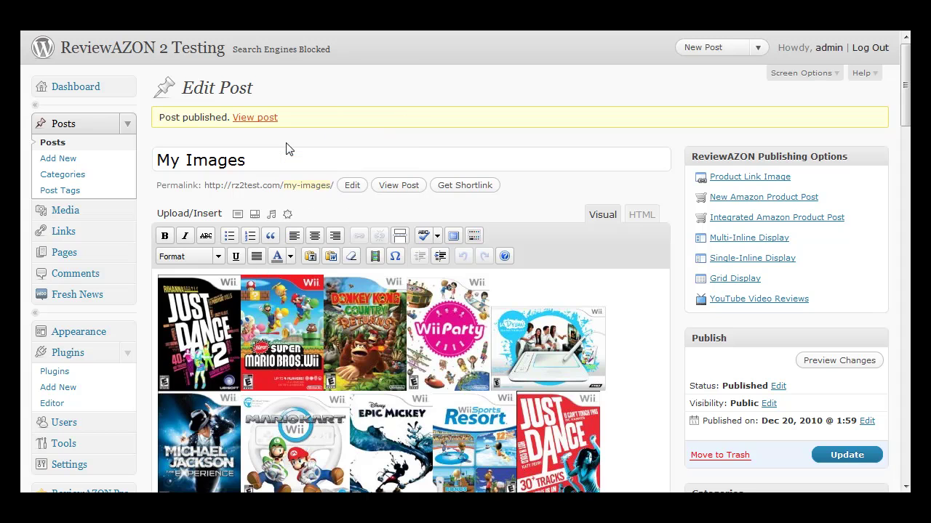
pyautogui.hotkey('ctrl', 'Tab')
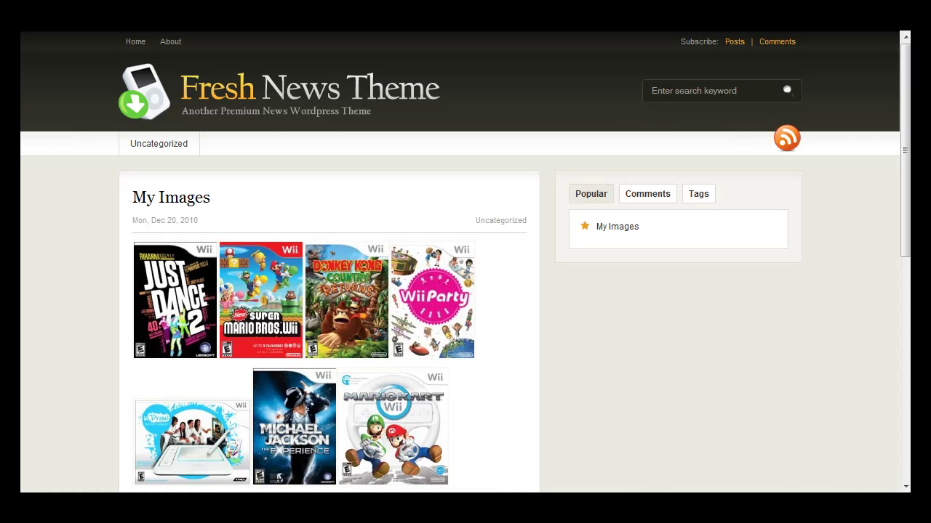
pyautogui.scroll(-5, 687, 79)
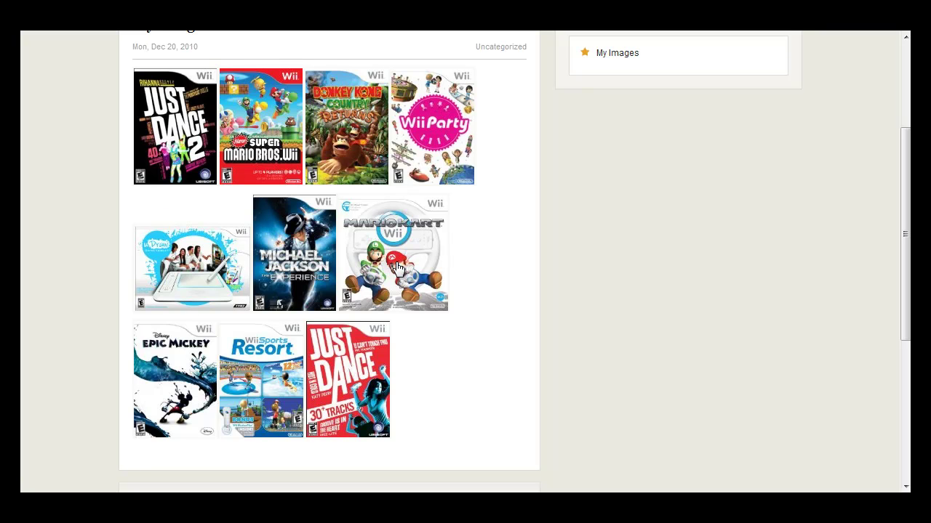
pyautogui.moveTo(905, 264); pyautogui.dragTo(905, 181)
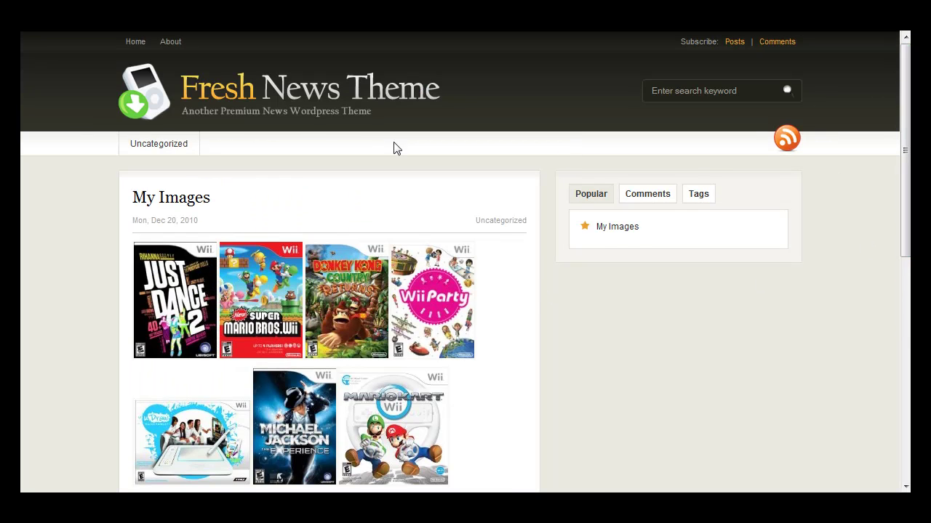